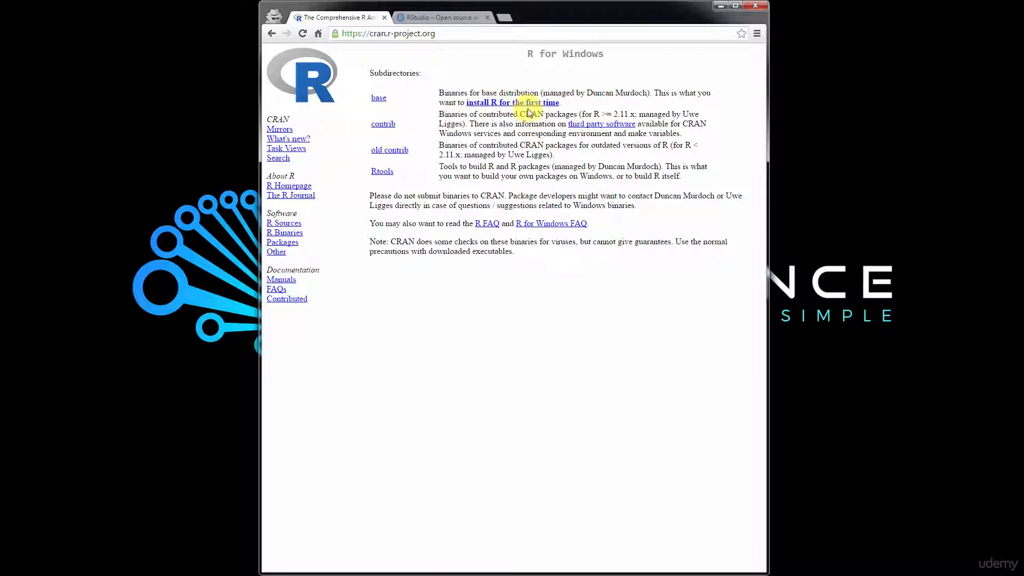
Download the R 3.3.1 for Windows installer from the base distribution page
click(532, 104)
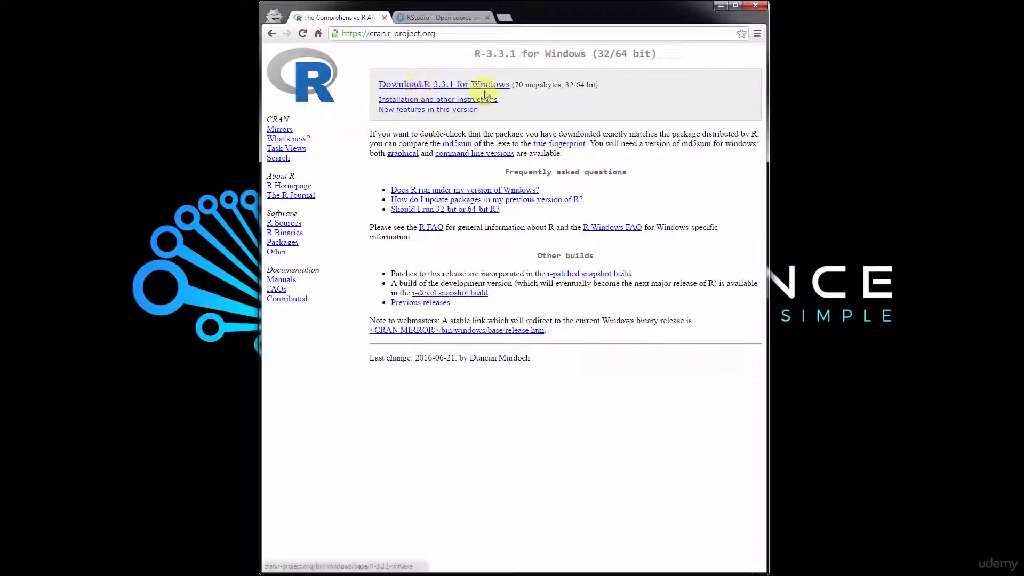
click(459, 88)
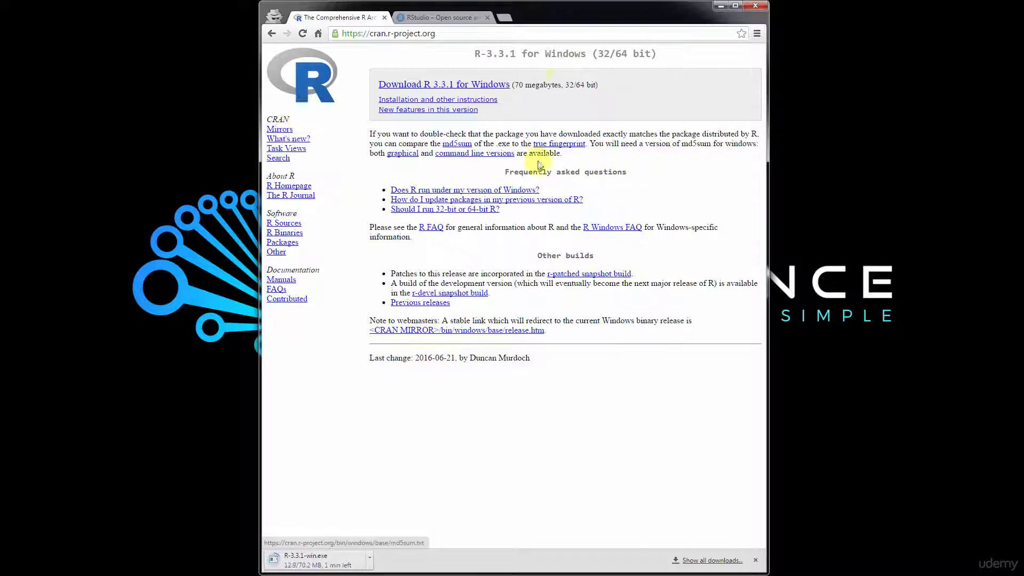
Go back to the platform choice, review the R for Mac OS X packages, and cancel the R-3.3.1.pkg download
key(alt+Left)
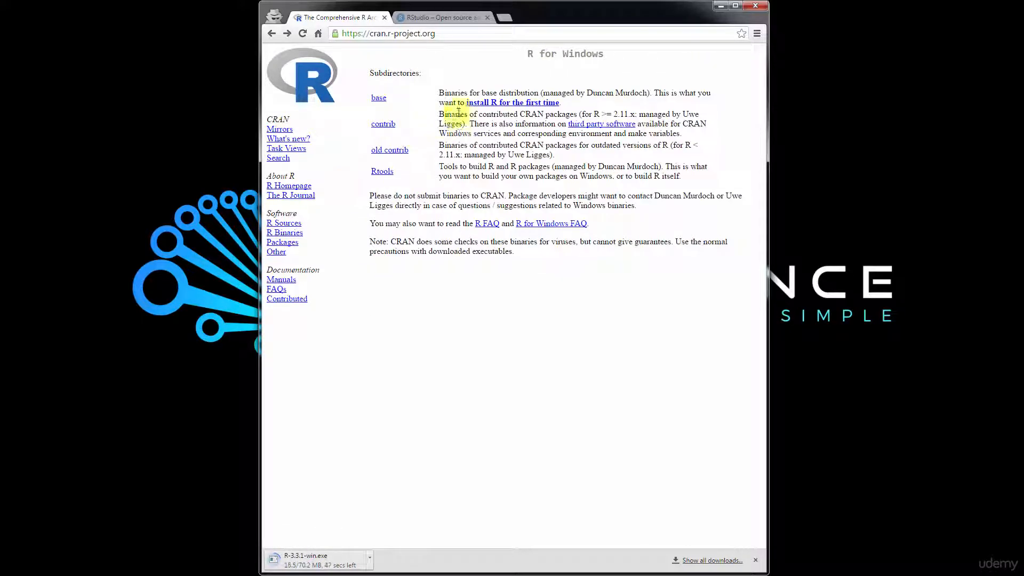
key(alt+Left)
click(473, 131)
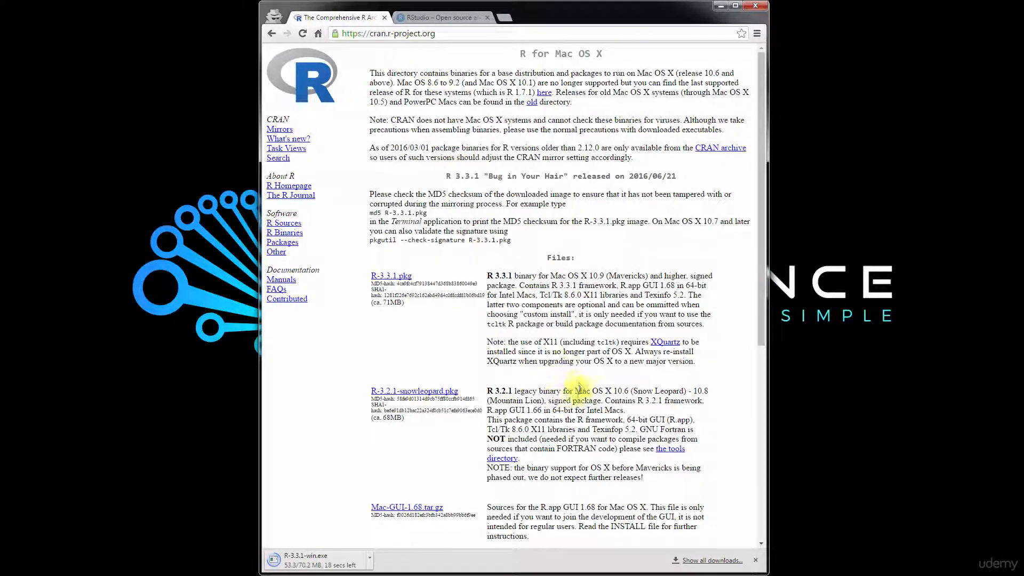
scroll(578, 385, down, 1)
scroll(581, 387, down, 2)
scroll(589, 377, up, 3)
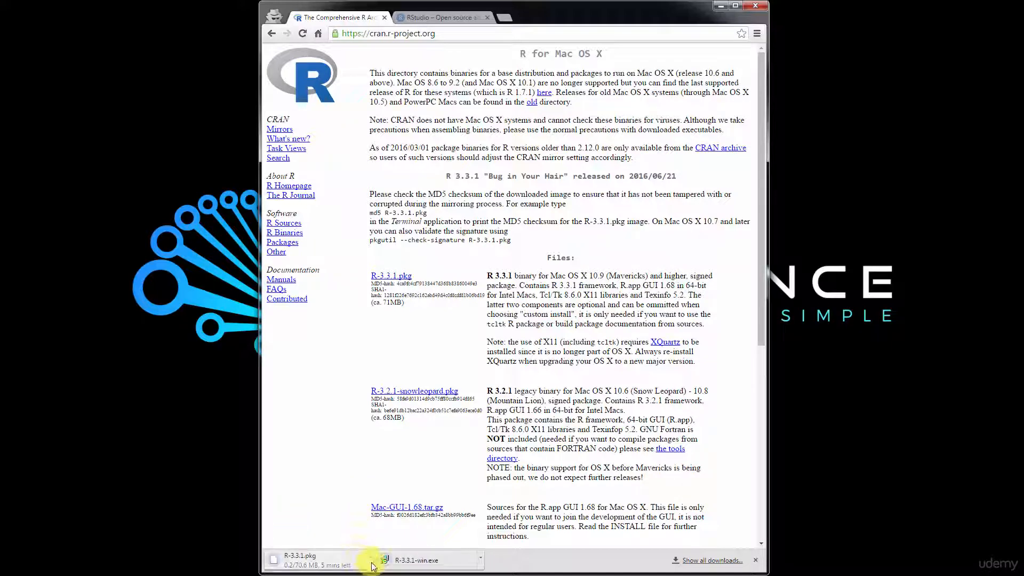
click(369, 557)
click(387, 546)
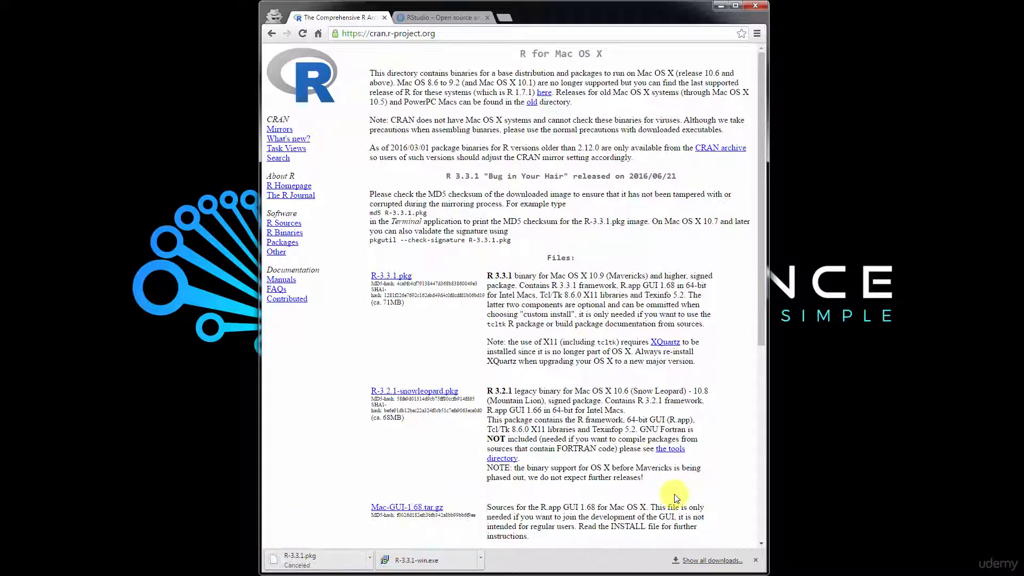
Run the R-3.3.1-win.exe installer in English up to the destination folder choice and exit the setup
click(412, 558)
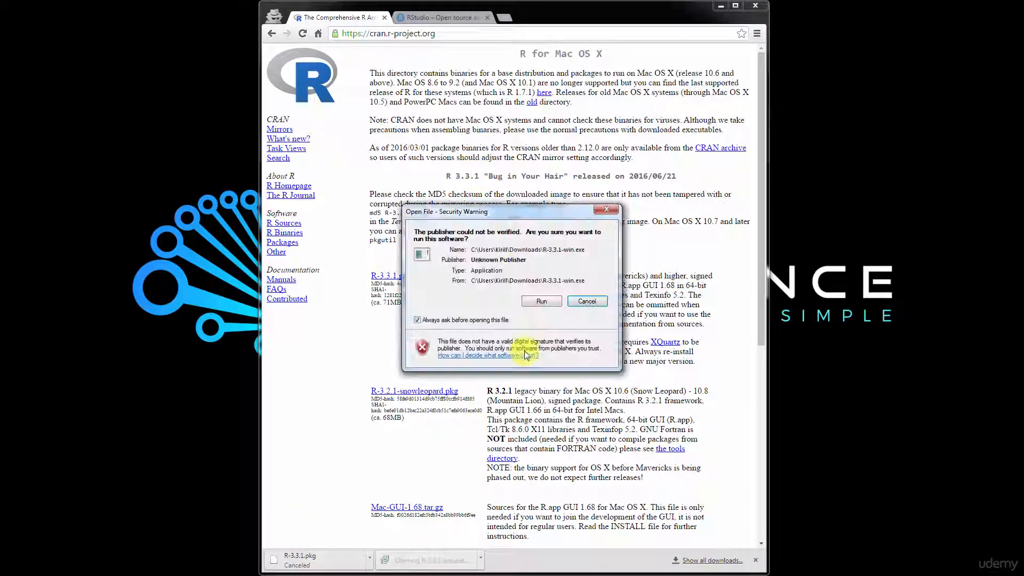
click(560, 292)
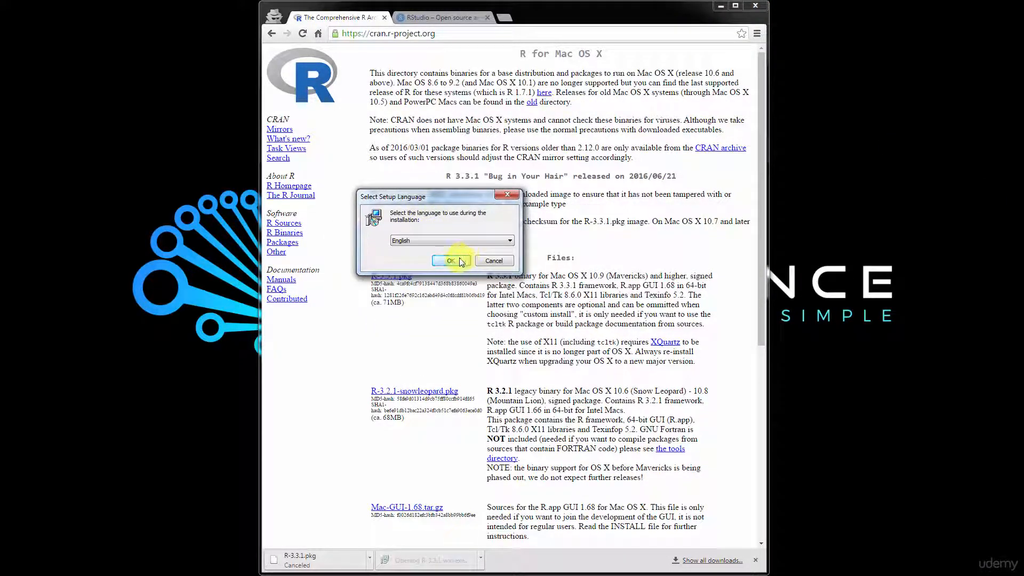
click(452, 261)
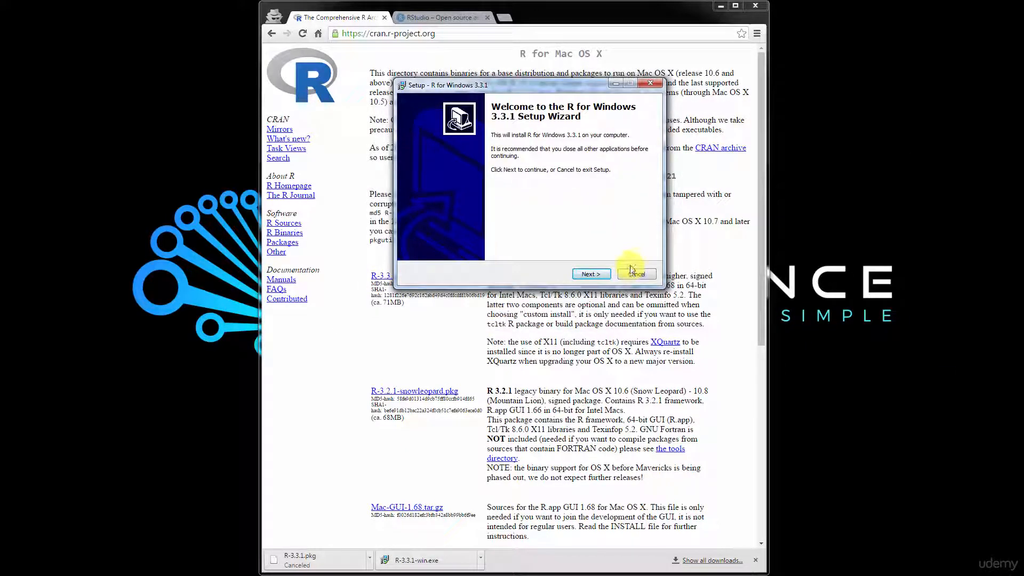
click(592, 274)
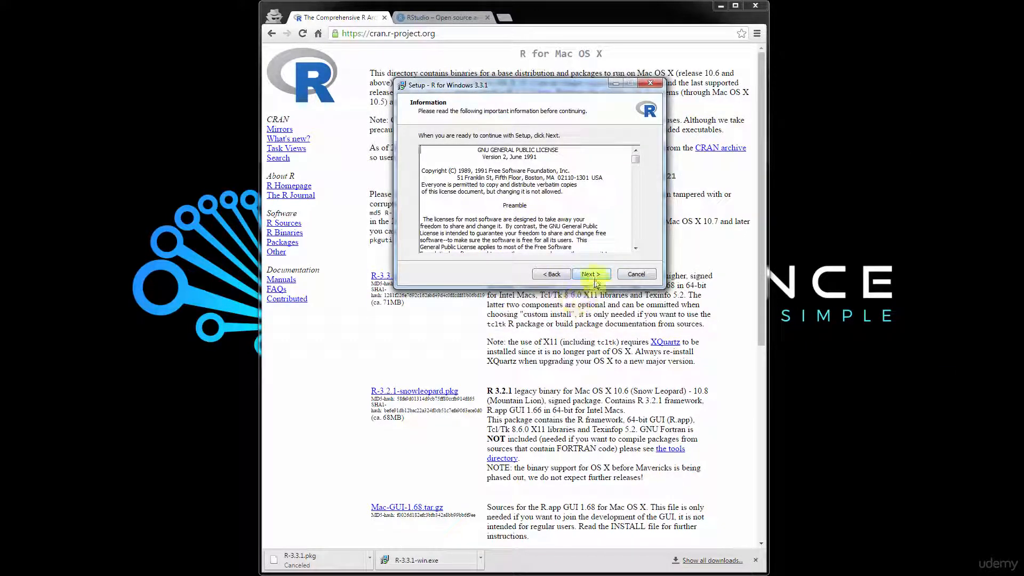
click(589, 274)
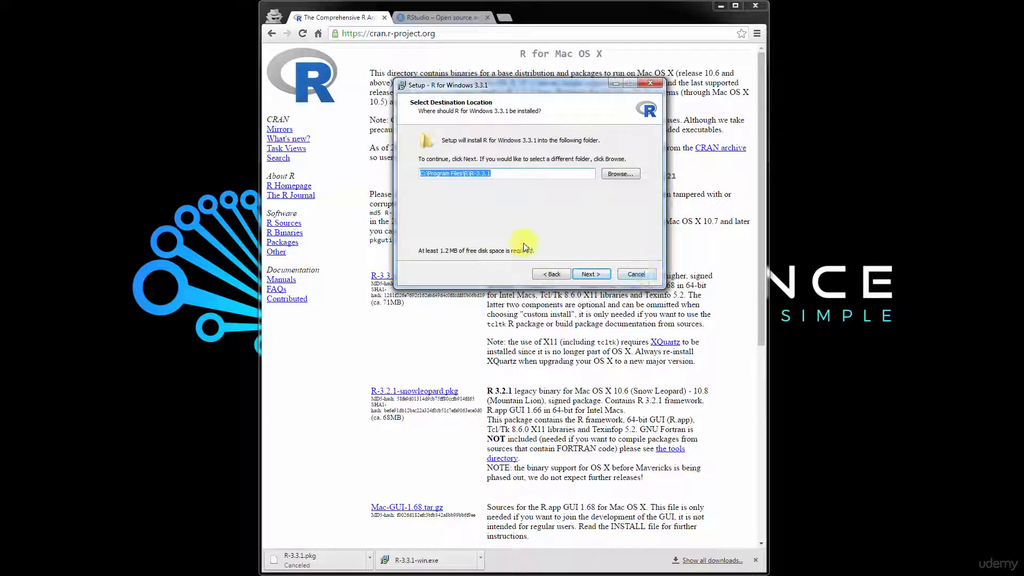
click(632, 274)
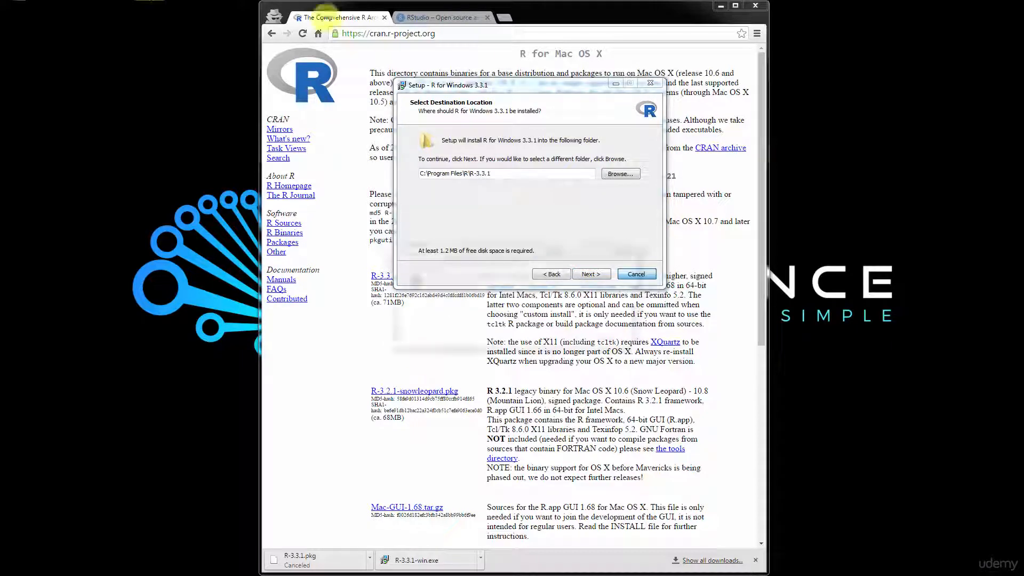
click(574, 347)
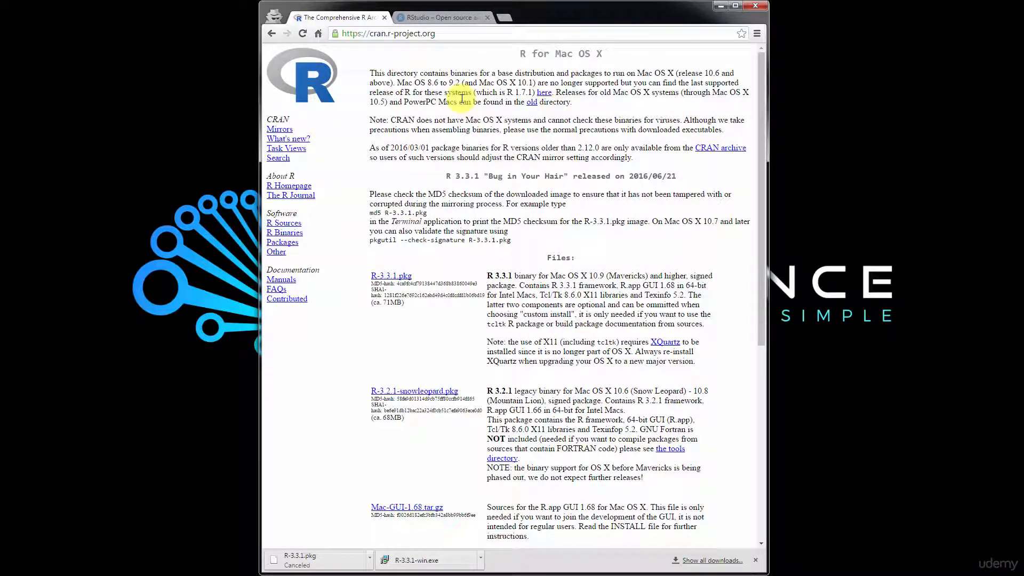
Open the RStudio product page on the RStudio website and go to the download page for the open source desktop edition
click(451, 17)
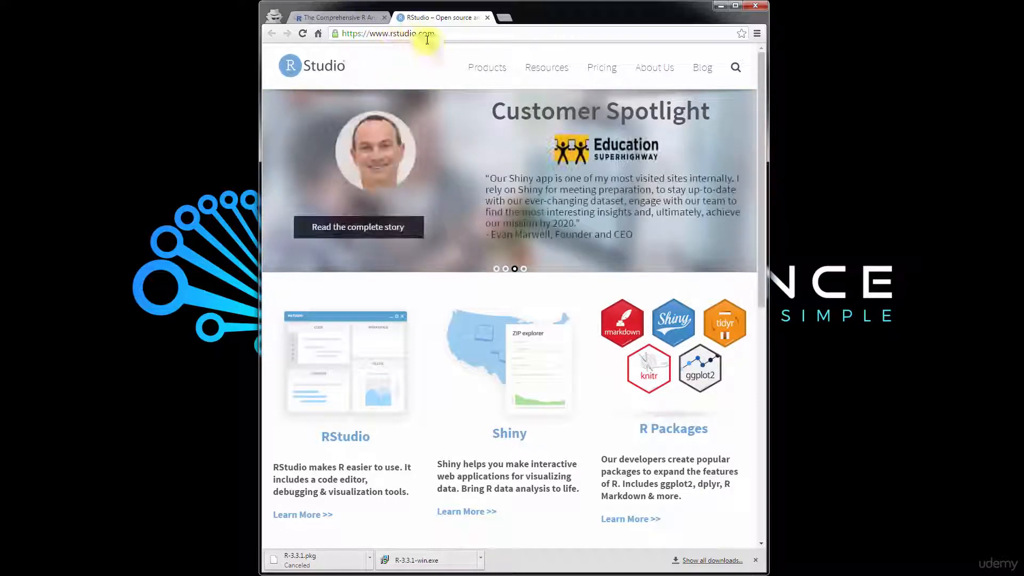
click(343, 388)
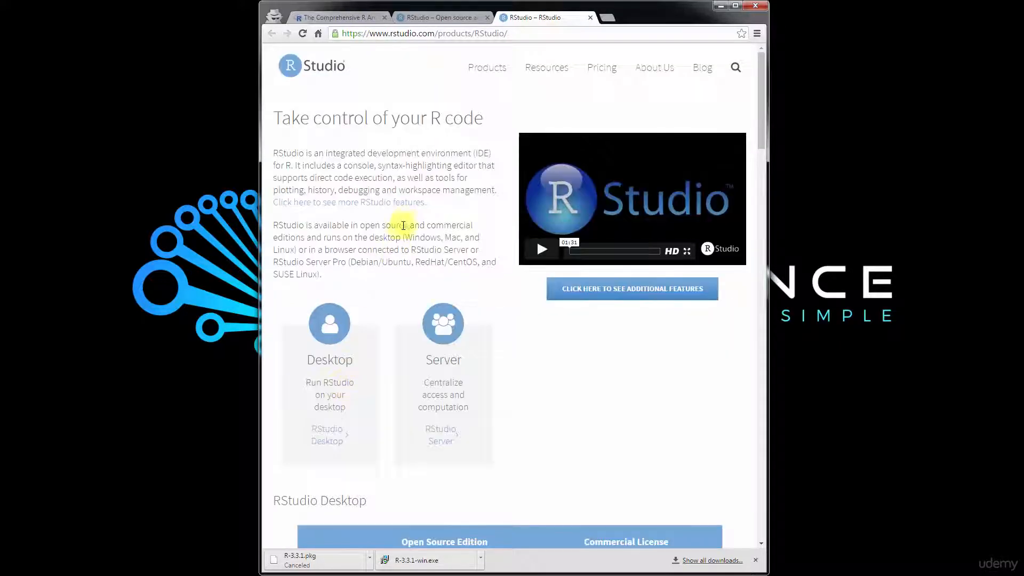
scroll(531, 245, down, 7)
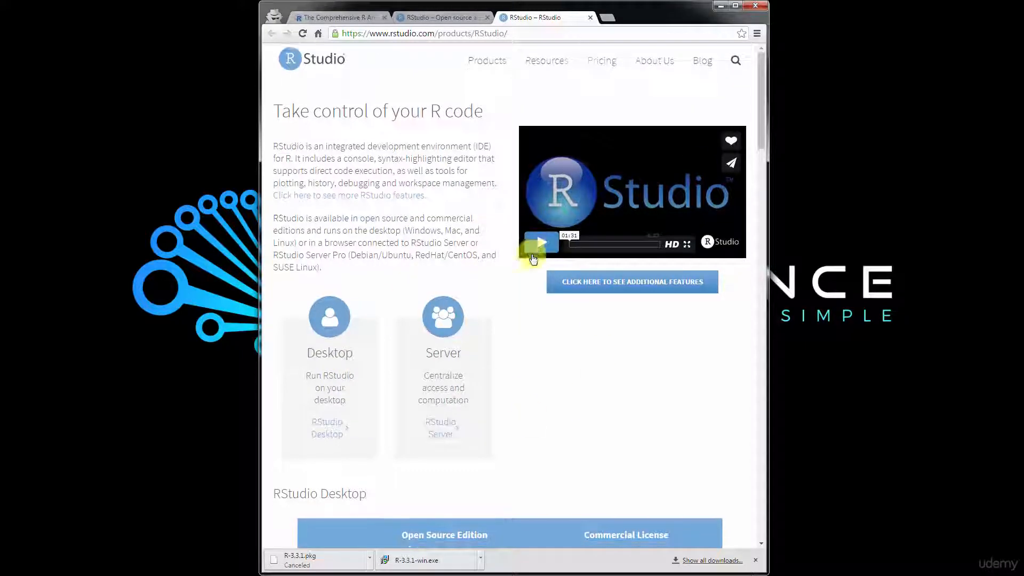
scroll(585, 198, down, 2)
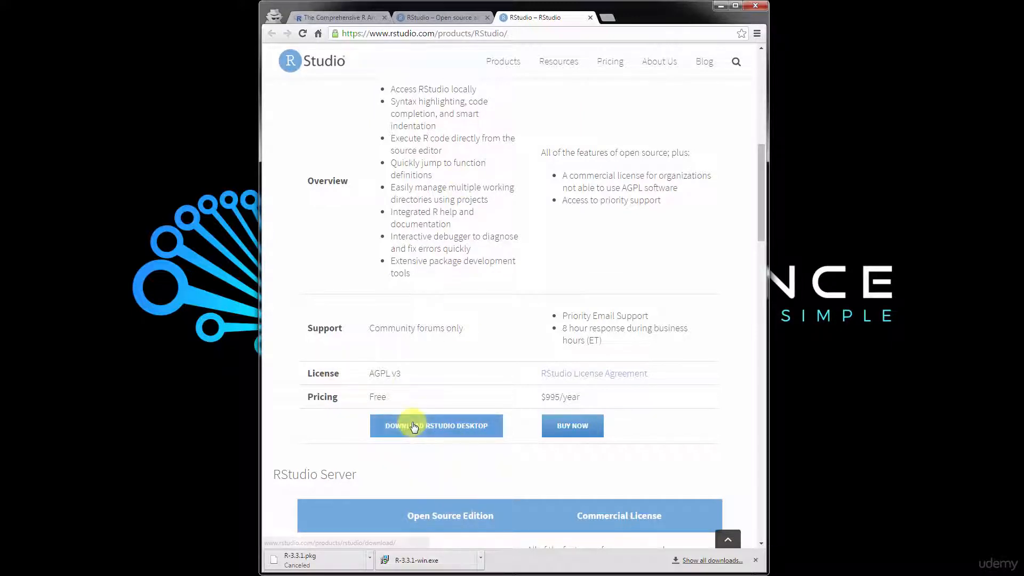
click(438, 429)
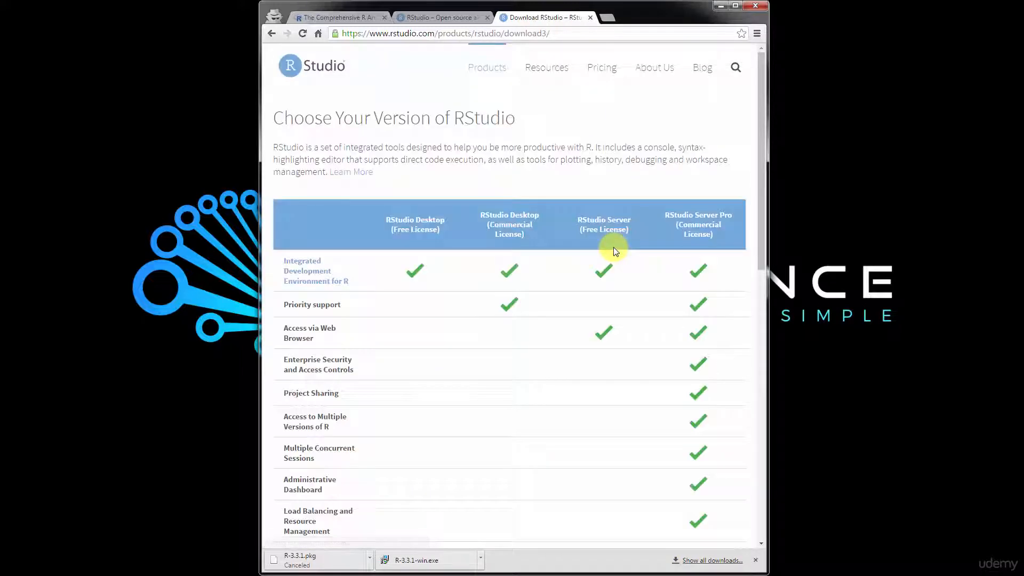
Compare the RStudio versions, choose RStudio Desktop (Free License), and download the RStudio 0.99.903 installer for Windows Vista/7/8/10
scroll(443, 256, down, 4)
scroll(443, 256, up, 3)
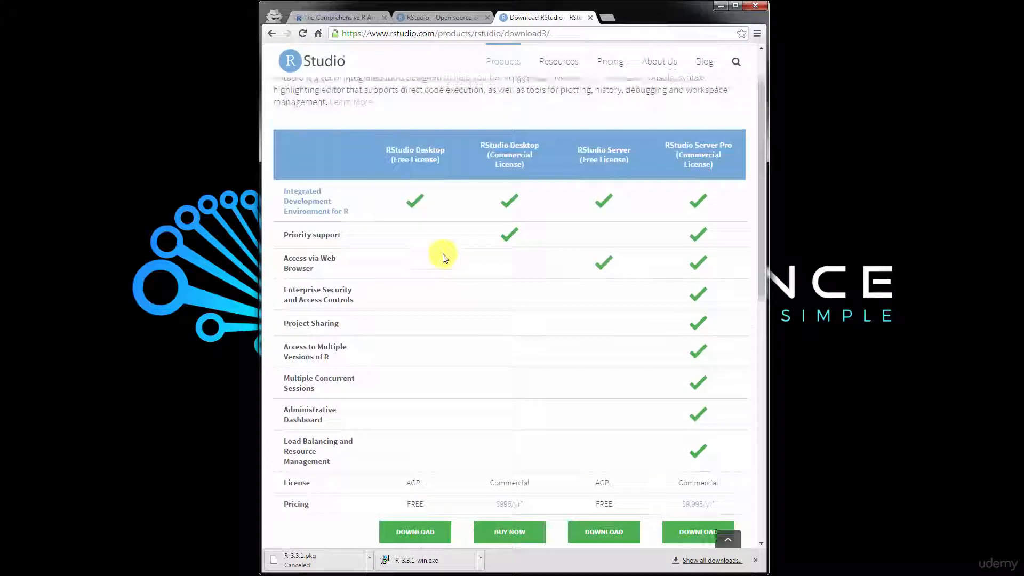
scroll(411, 434, down, 3)
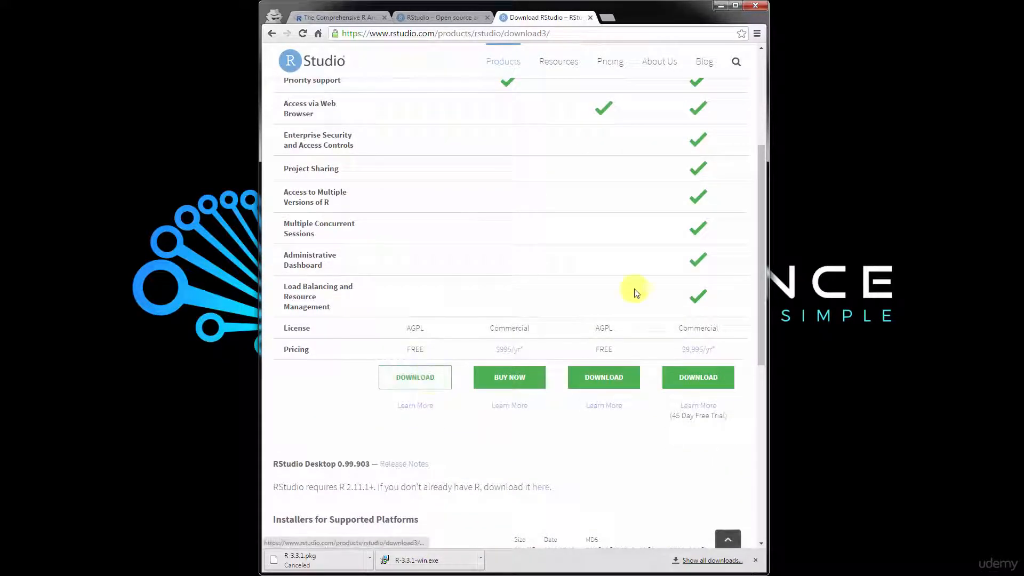
scroll(489, 391, up, 2)
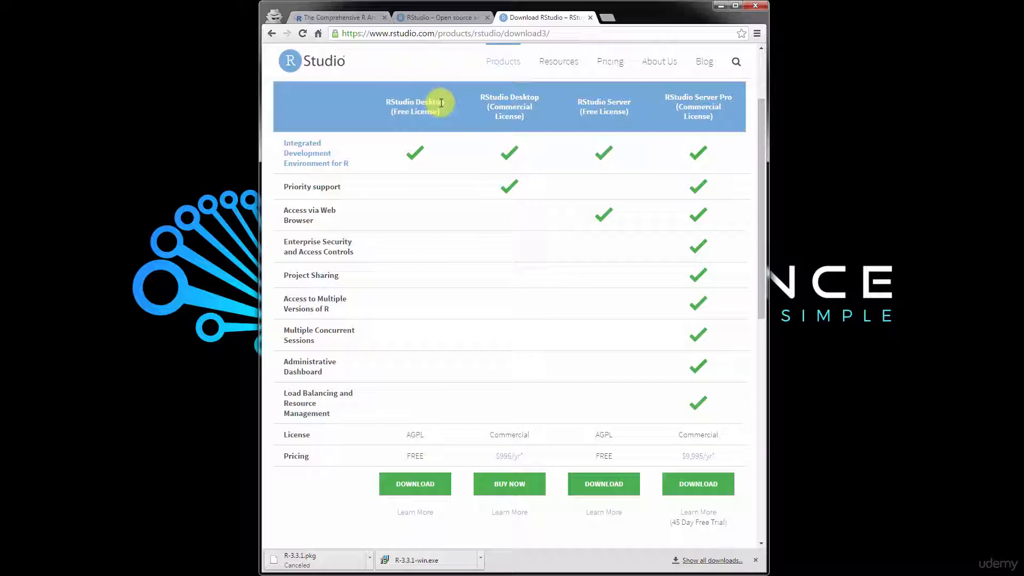
click(424, 493)
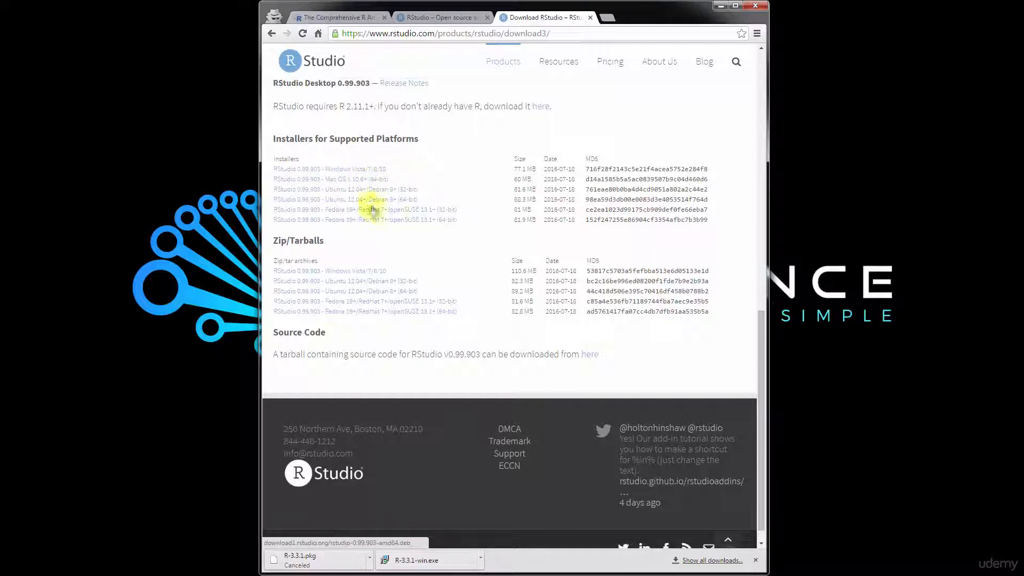
click(354, 171)
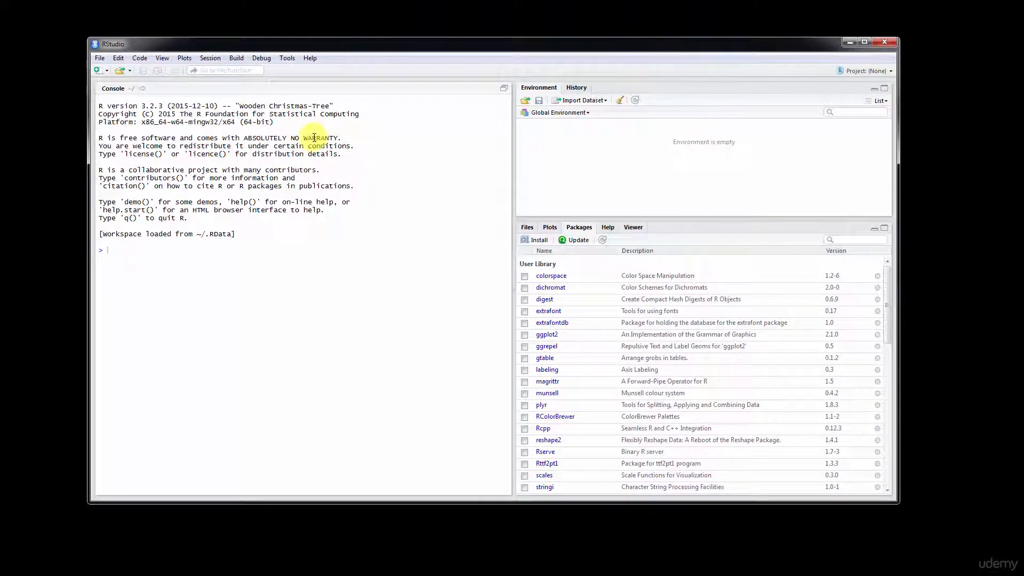
Switch to RStudio, maximize its window, and open the Appearance settings in the global options
double_click(405, 44)
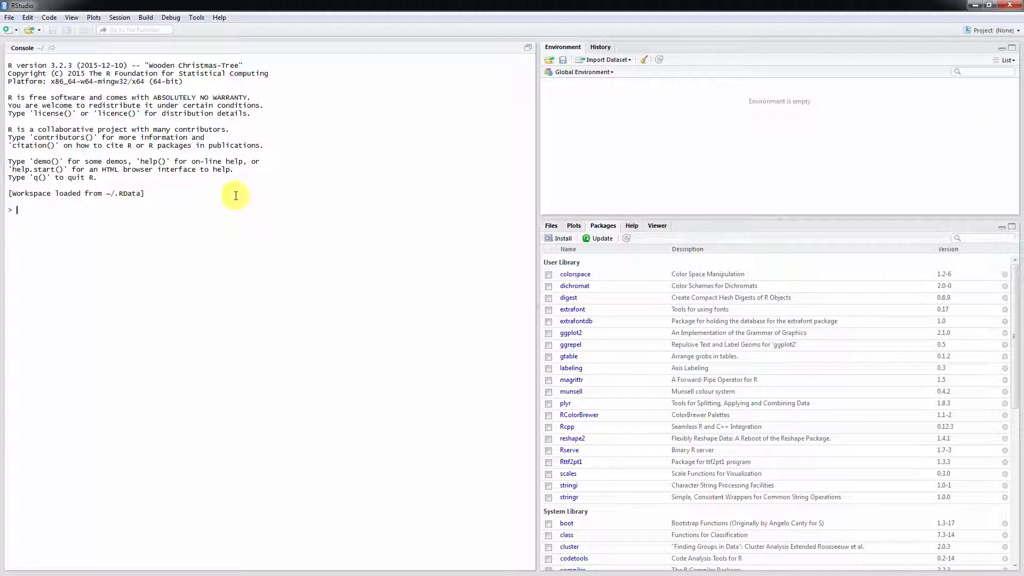
click(196, 18)
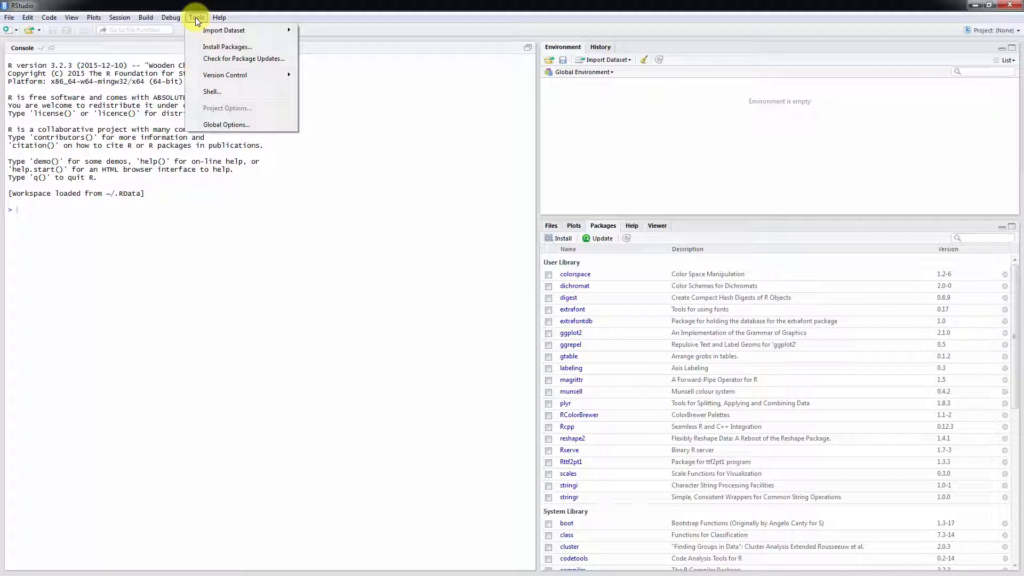
click(245, 123)
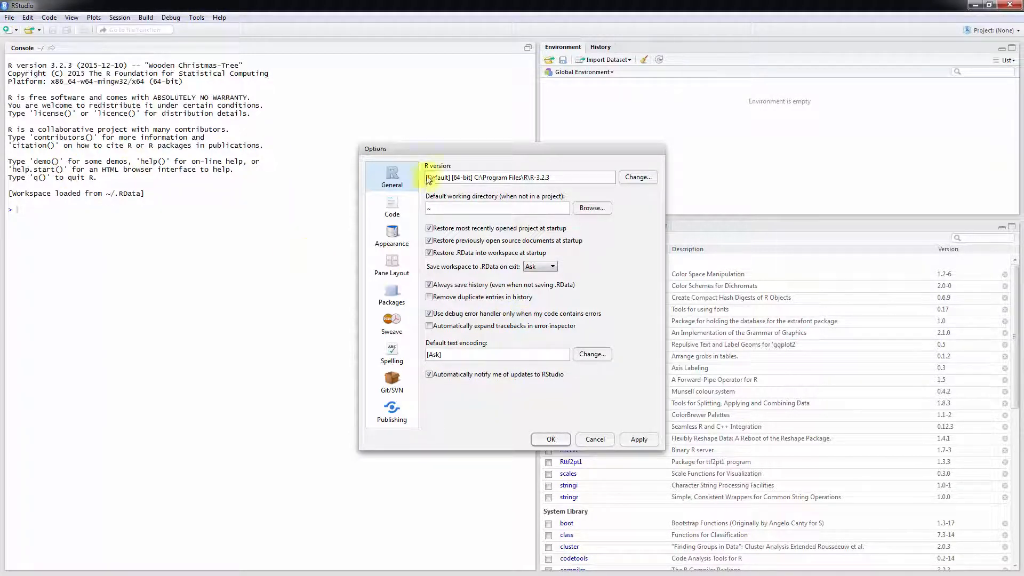
drag(427, 146, 409, 112)
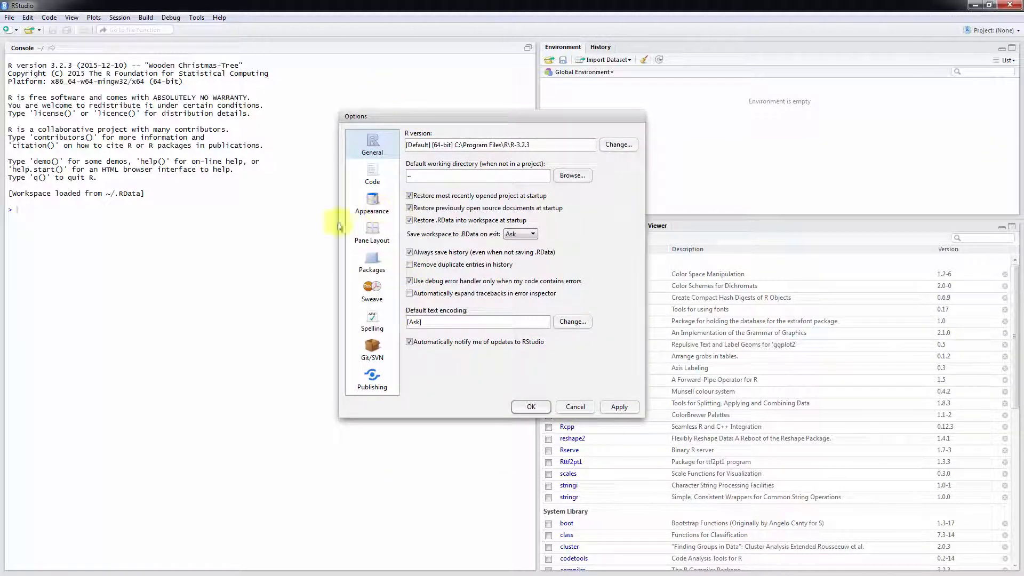
click(372, 204)
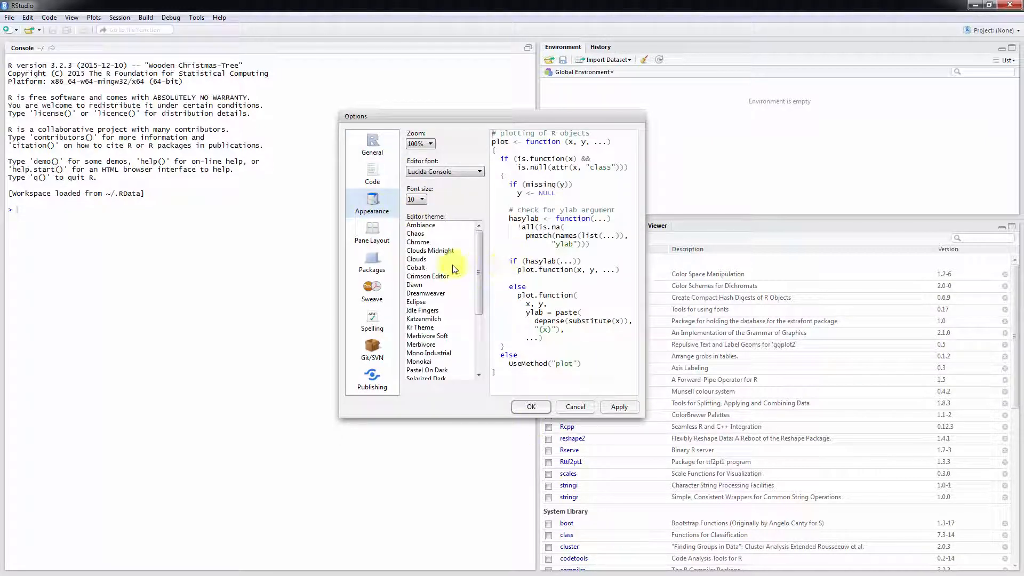
Preview the Dreamweaver and Crimson Editor editor themes and apply the Cobalt theme
drag(477, 255, 482, 222)
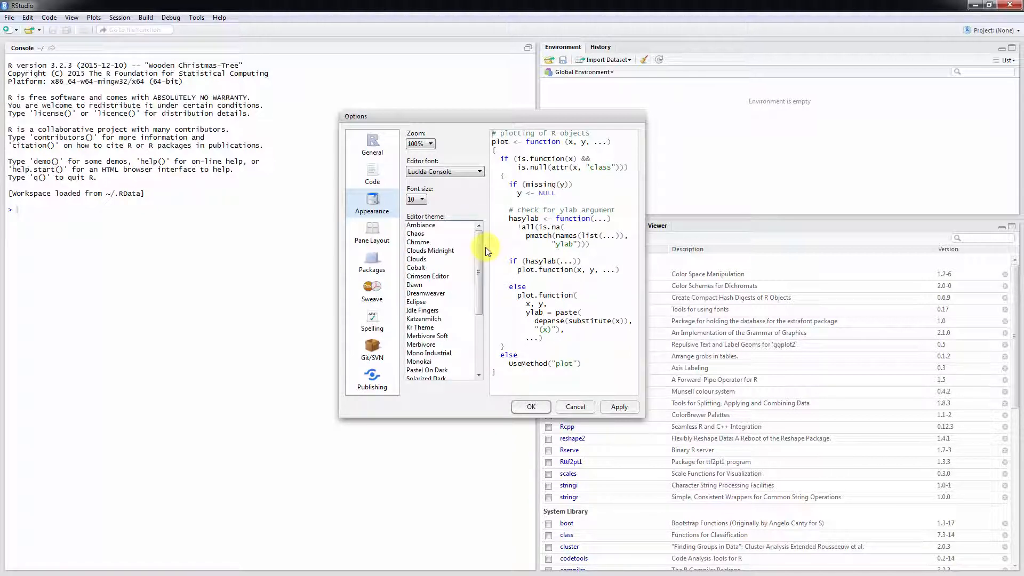
click(430, 251)
click(439, 293)
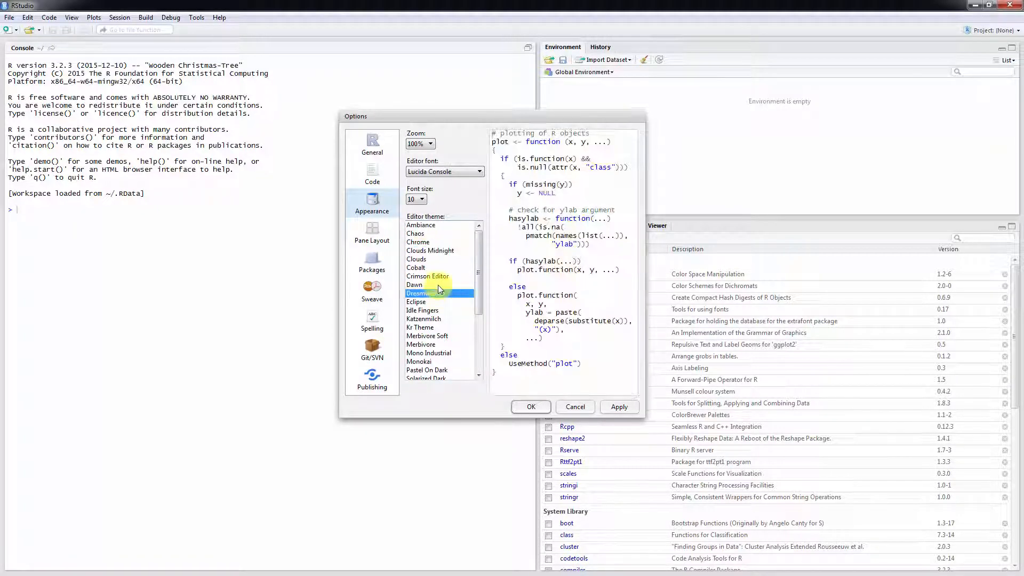
click(434, 276)
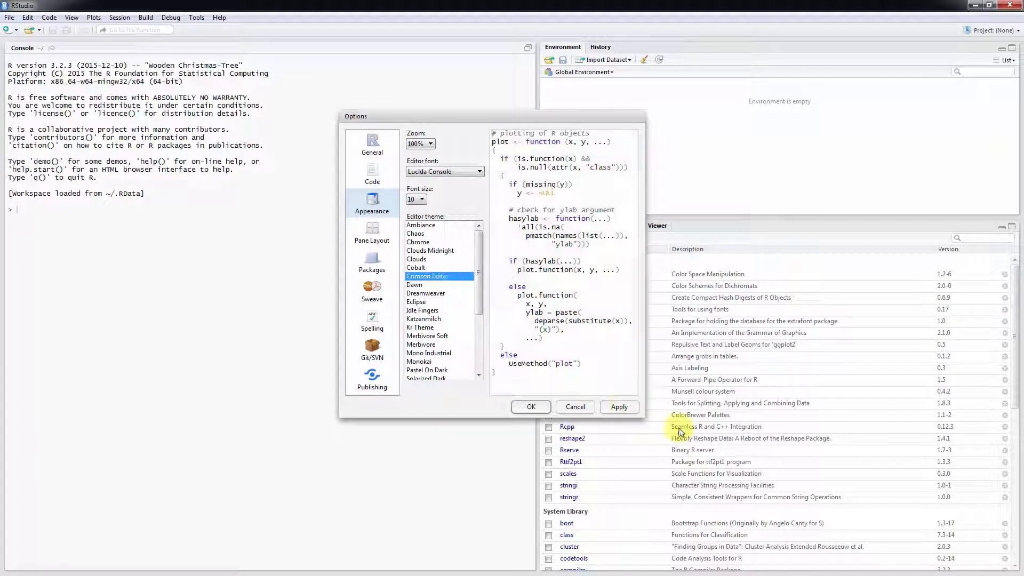
click(448, 267)
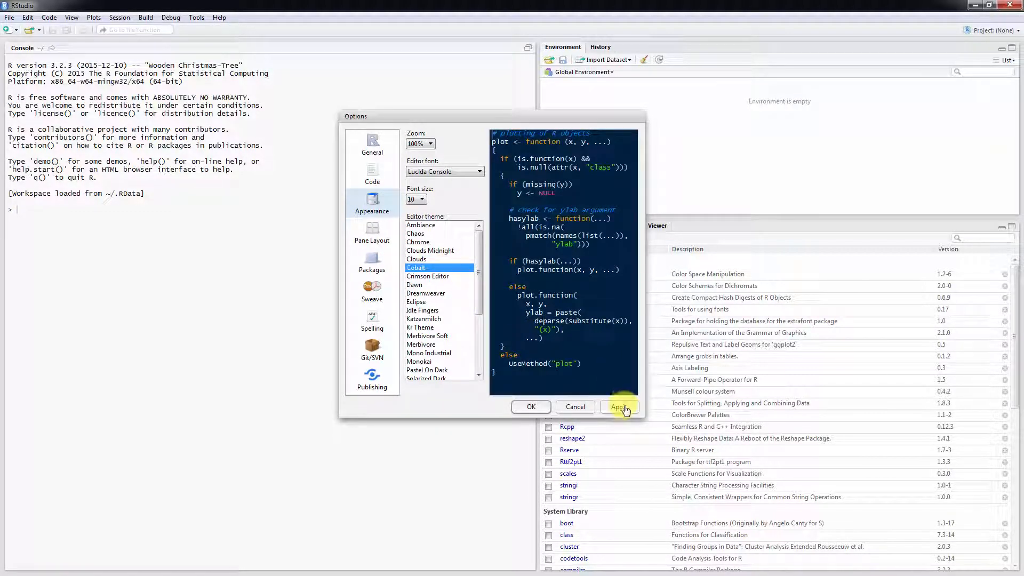
click(619, 407)
Set the editor font size to 18 and apply it
click(422, 199)
click(413, 274)
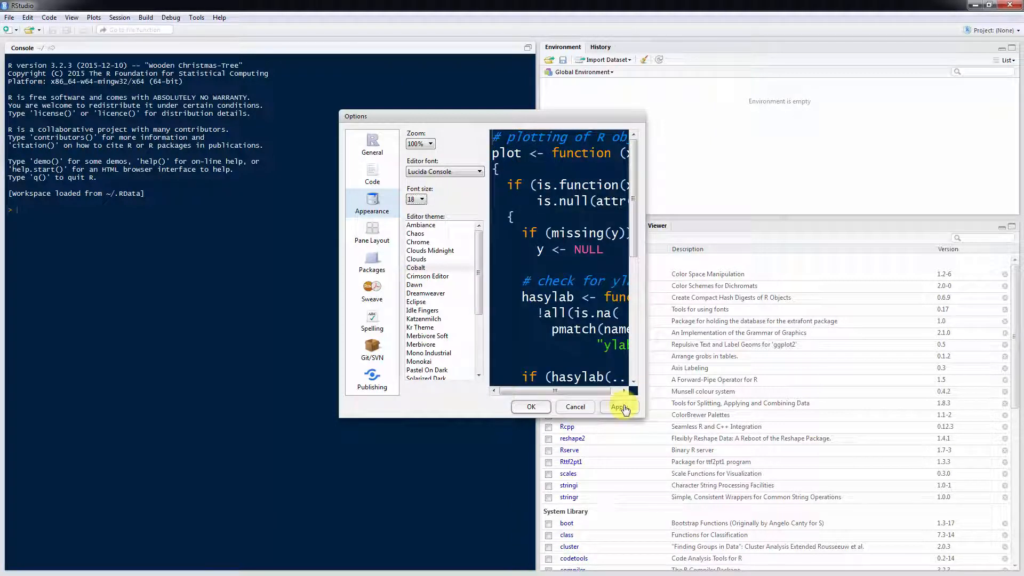
click(619, 407)
Apply the Dreamweaver editor theme
mouse_move(451, 122)
mouse_down()
mouse_move(530, 117)
mouse_move(462, 120)
mouse_up()
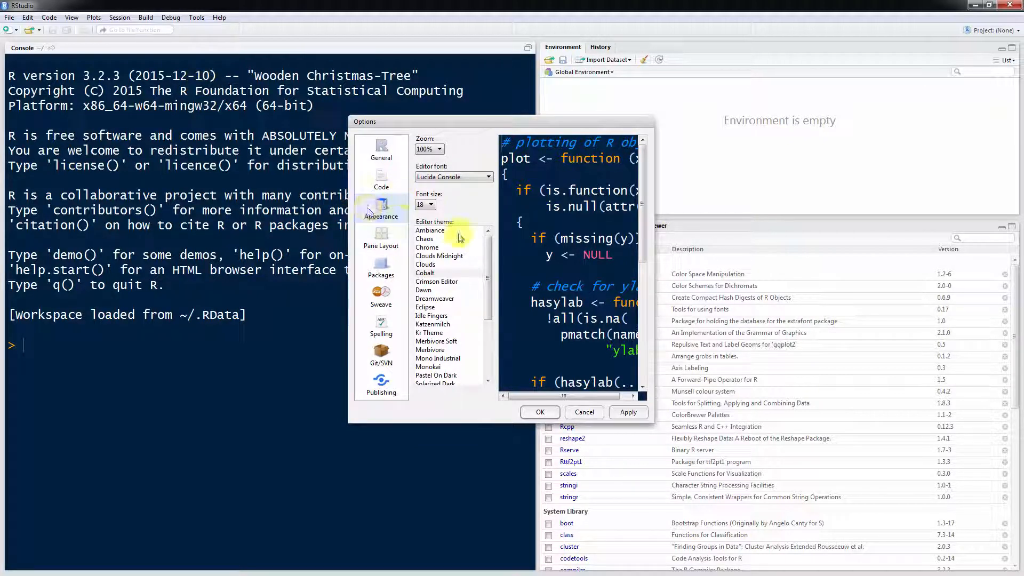
click(455, 297)
click(628, 411)
Try out the Merbivore and Solarized Dark editor themes, applying each one in turn
click(460, 349)
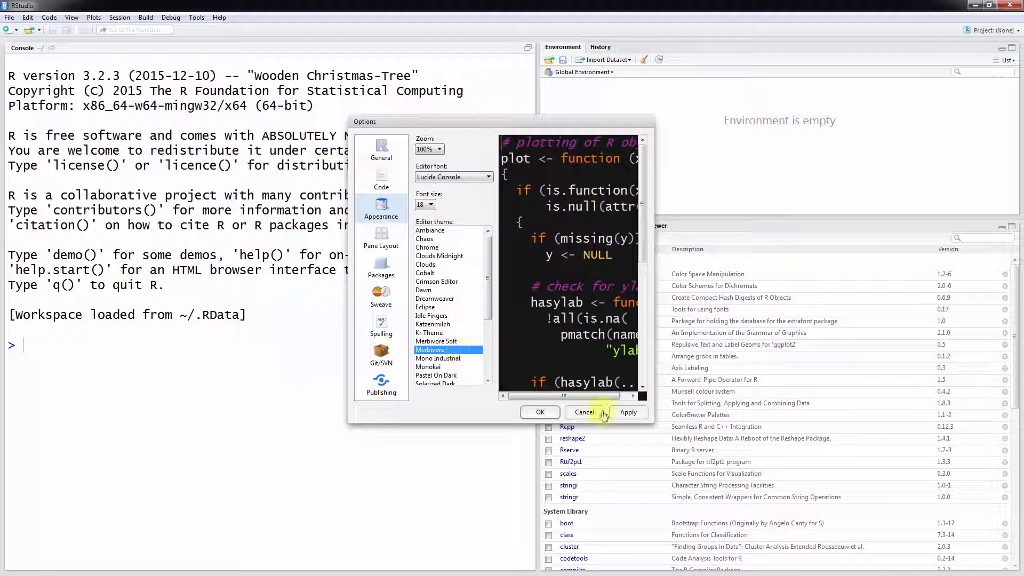
click(628, 412)
scroll(455, 345, down, 2)
click(438, 323)
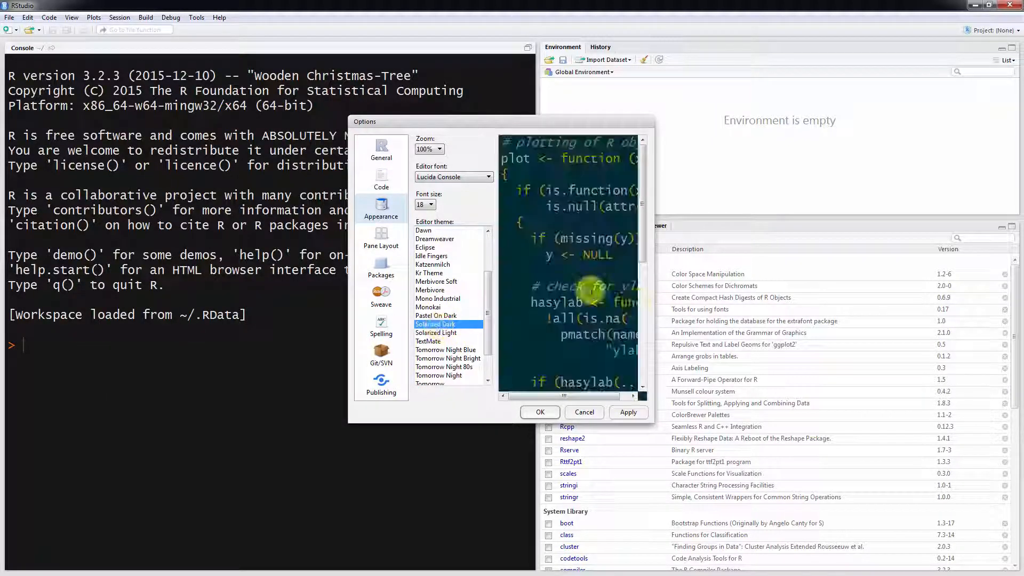
scroll(649, 208, down, 5)
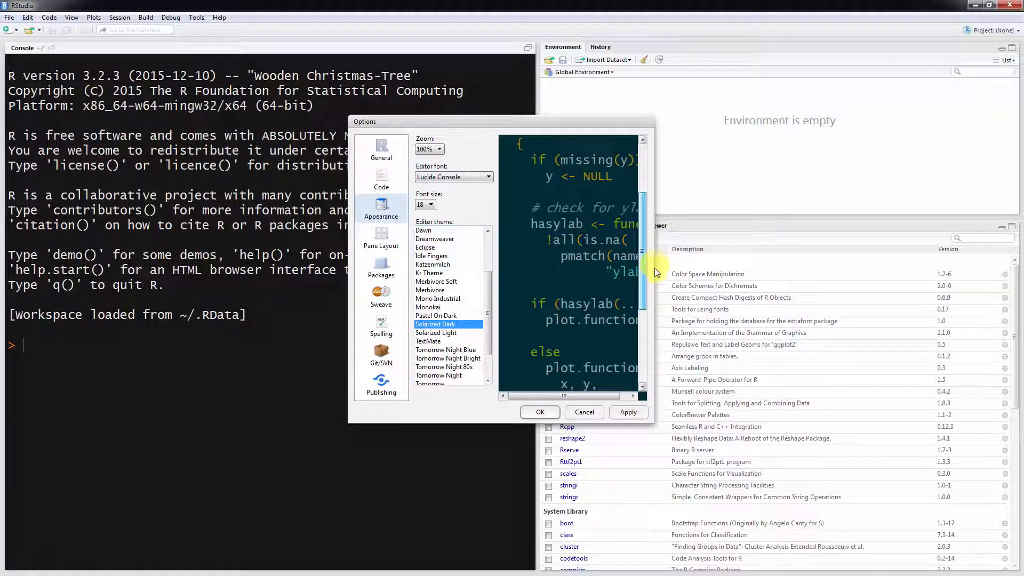
scroll(649, 208, up, 5)
click(628, 411)
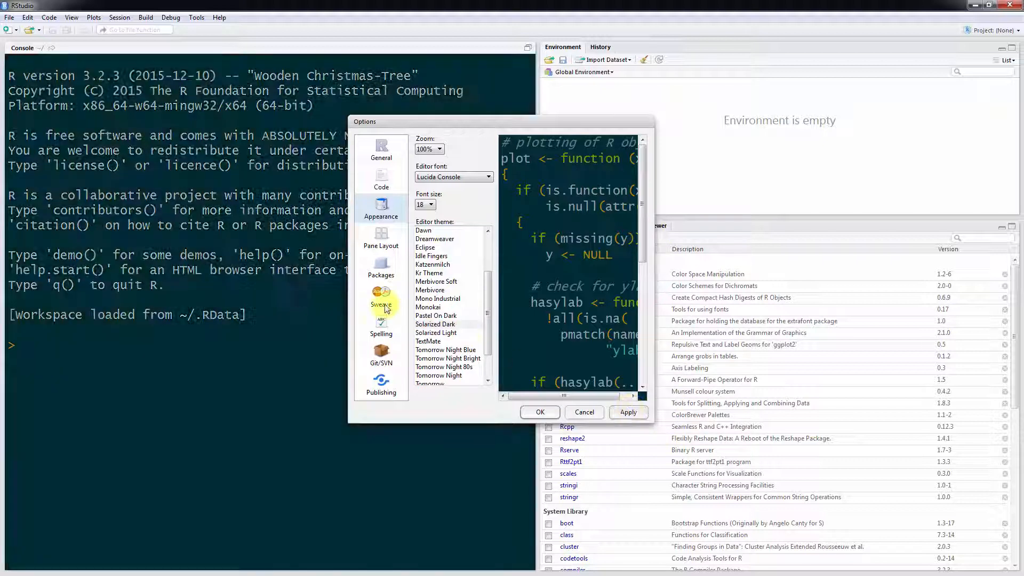
Apply the Tomorrow Night editor theme
scroll(481, 326, down, 2)
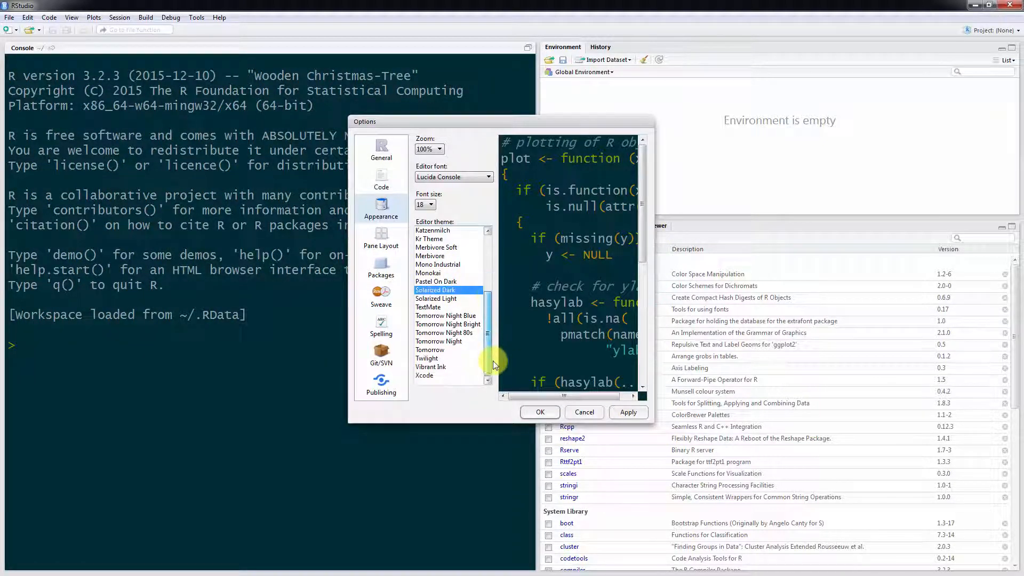
click(438, 342)
click(628, 412)
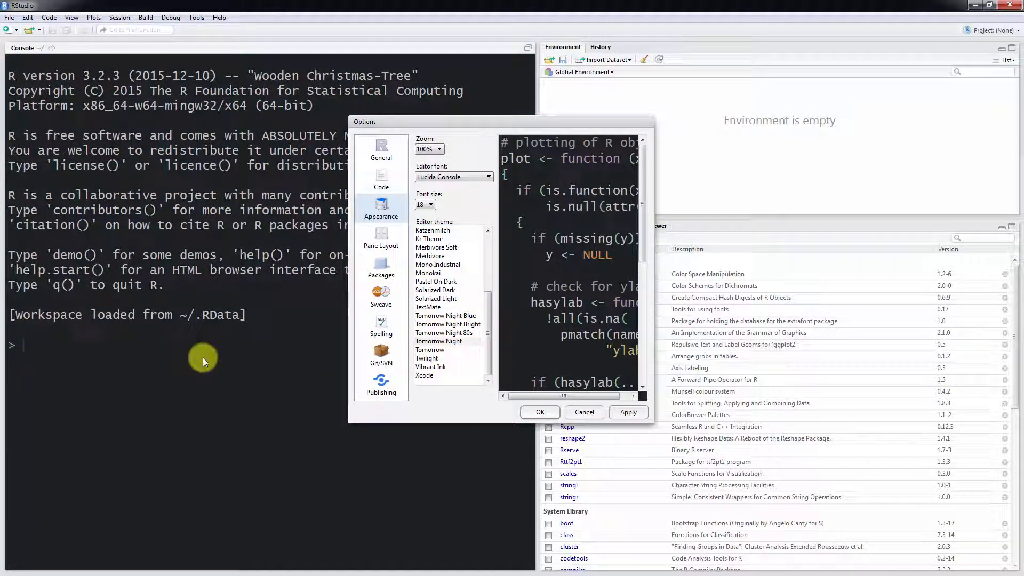
Apply the TextMate editor theme and close the options, keeping the changes
click(437, 307)
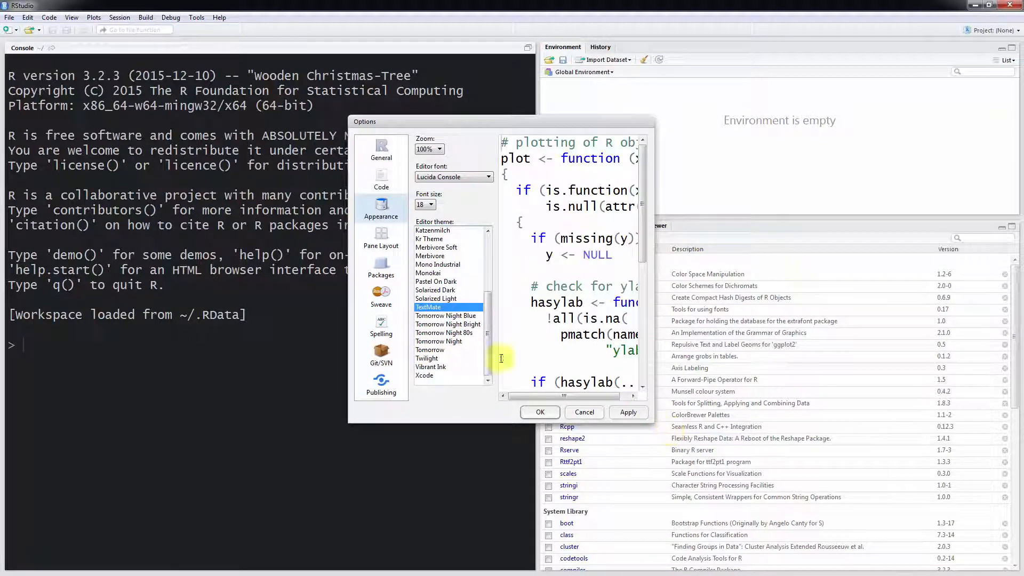
click(646, 415)
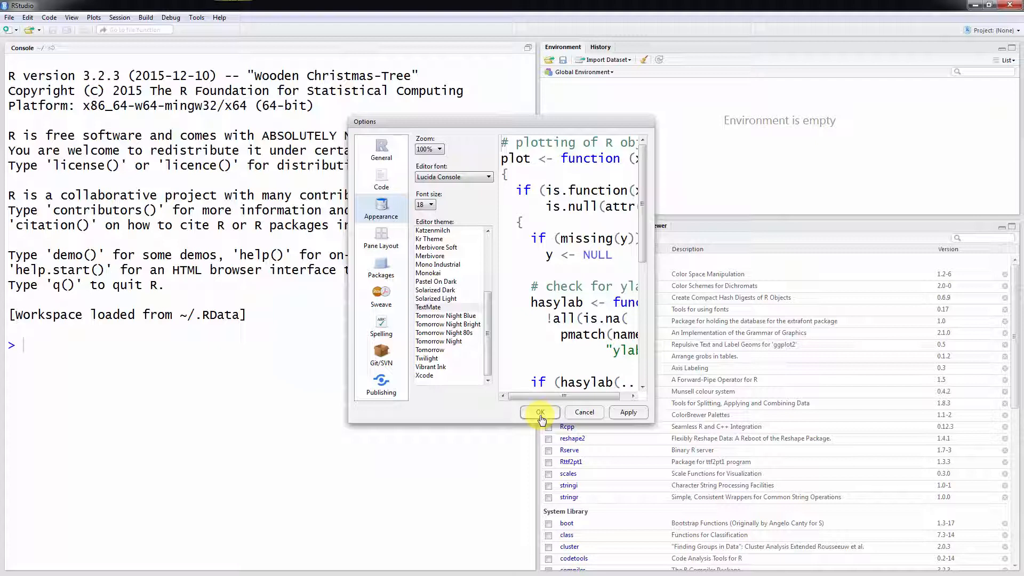
click(540, 414)
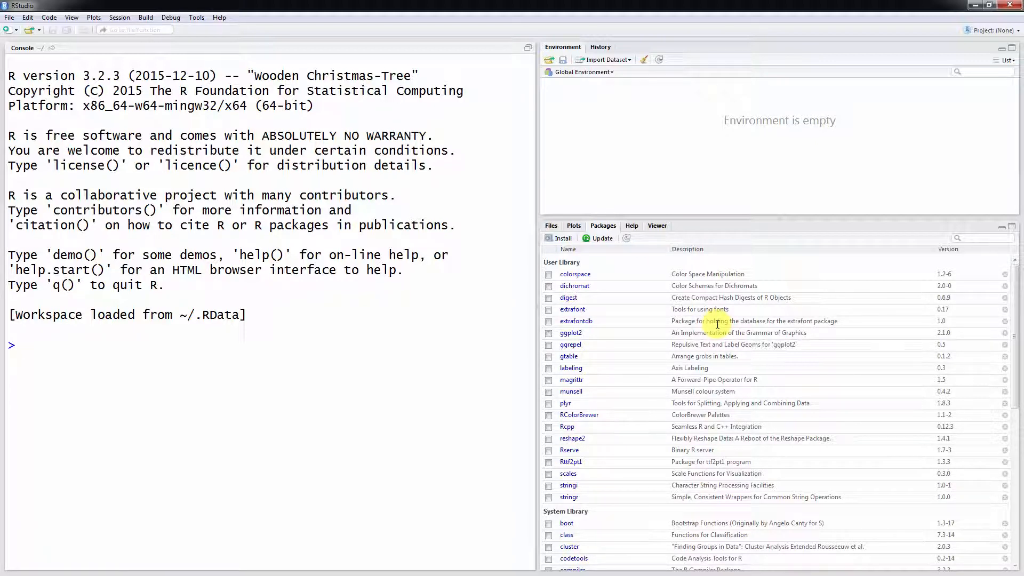
Run the command print("Hello World!") in the R console
text(print)
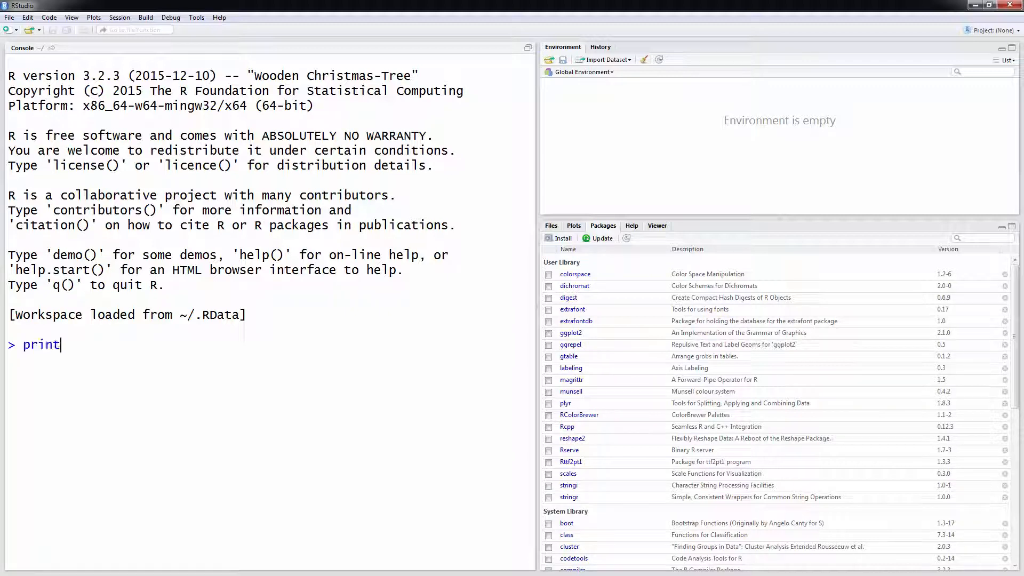
text(("Hell)
text(ow)
text(World)
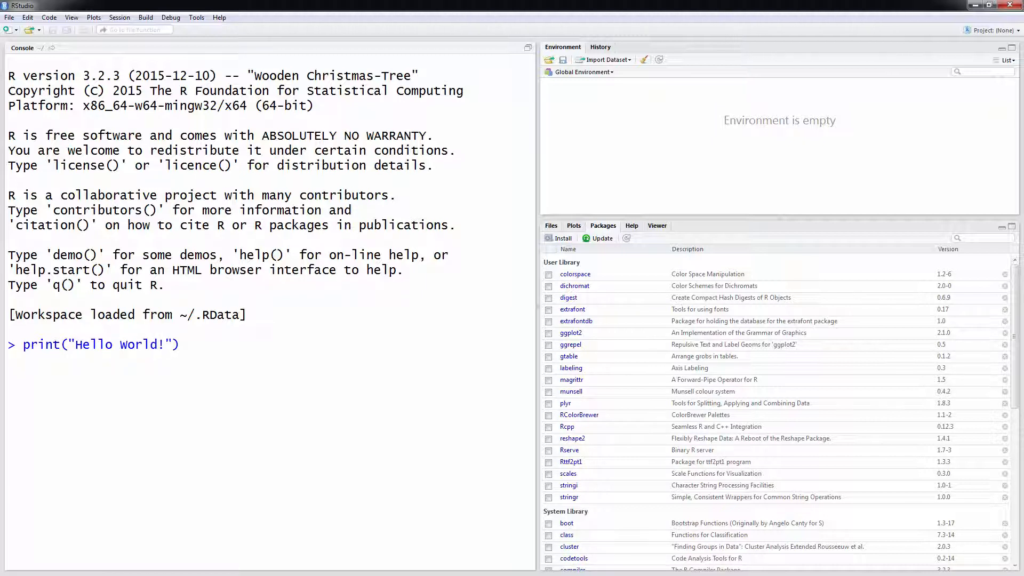
text(!)
key(Return)
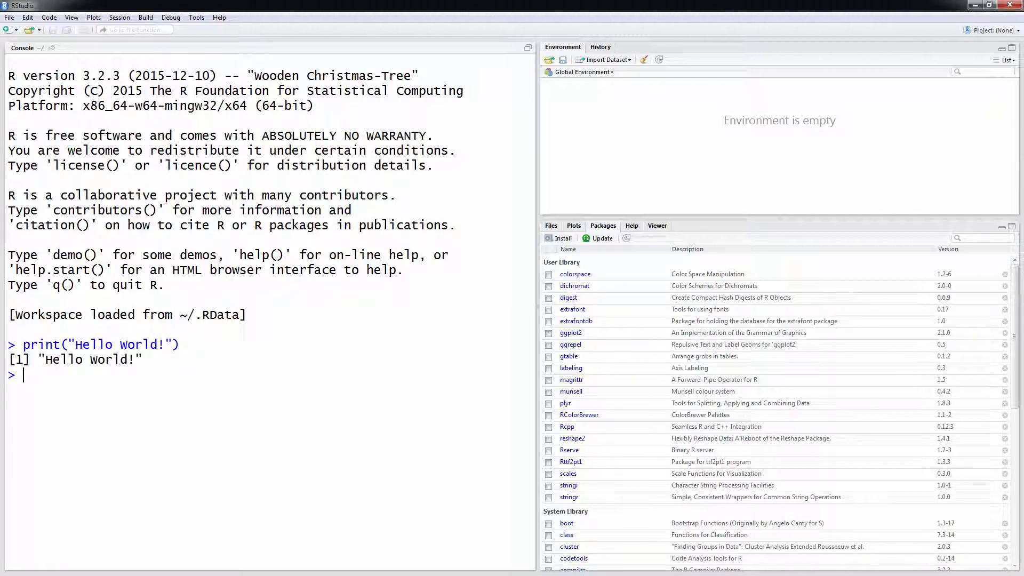